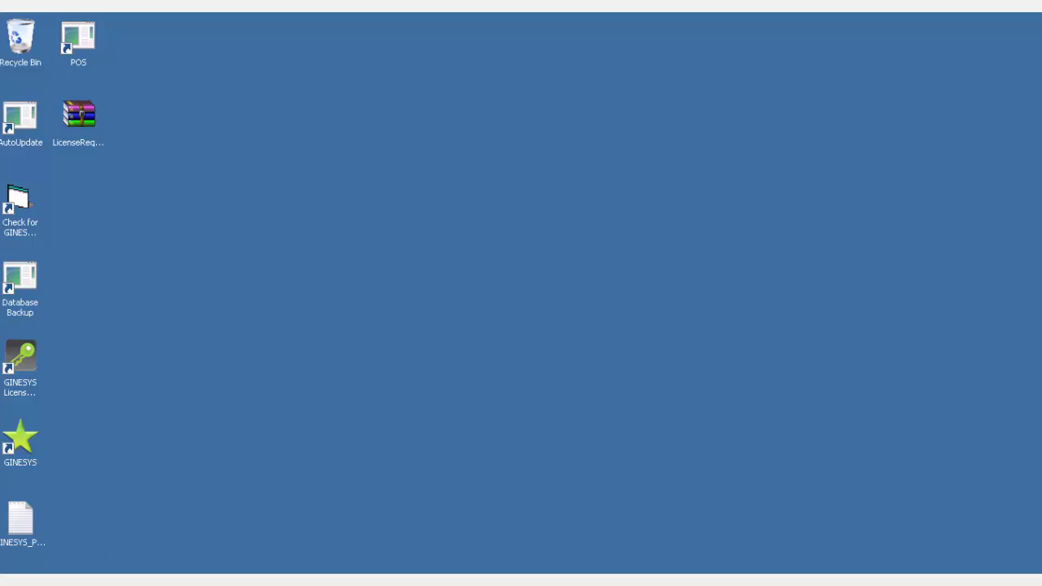
Browse to the GSL folder inside Program Files (x86) on Local Disk (C:).
key("super")
left_click(259, 342)
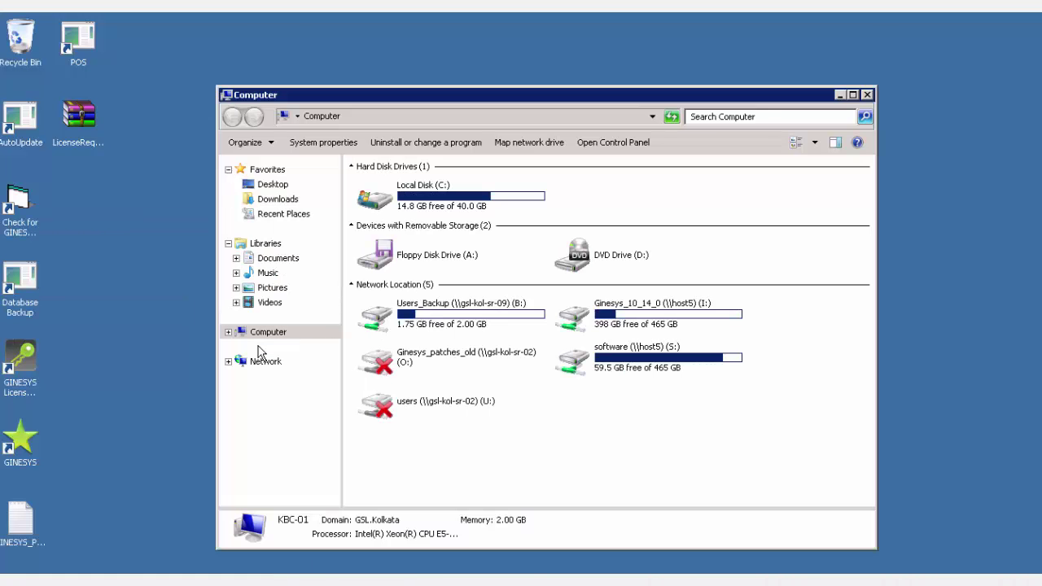
double_click(511, 202)
left_click(430, 363)
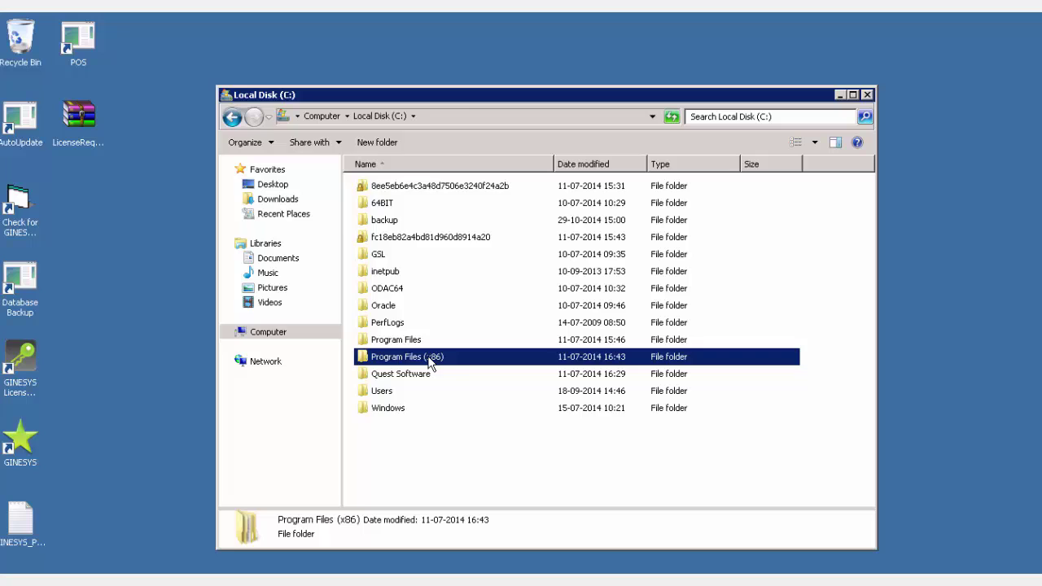
double_click(430, 363)
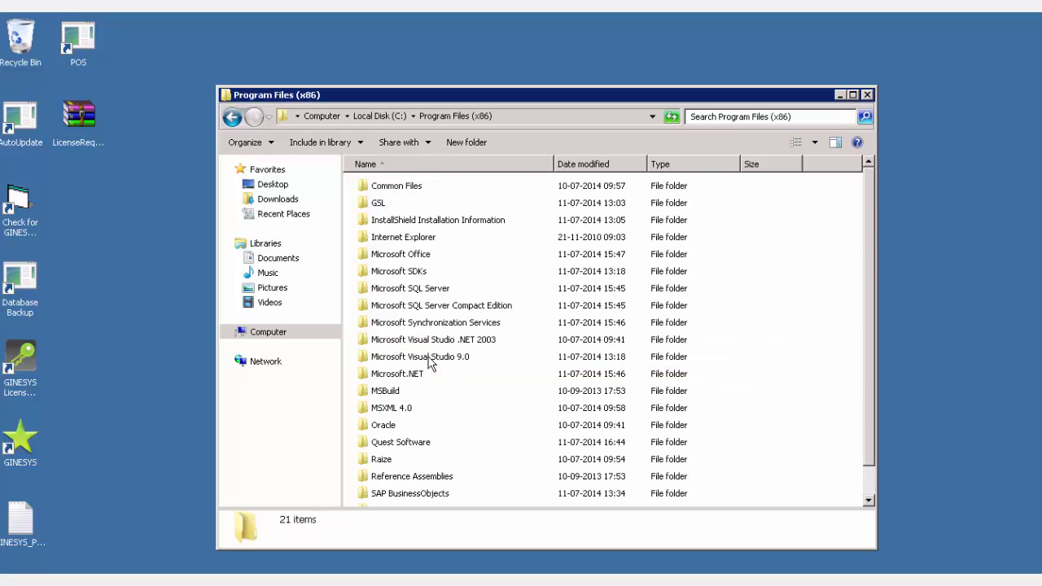
double_click(379, 204)
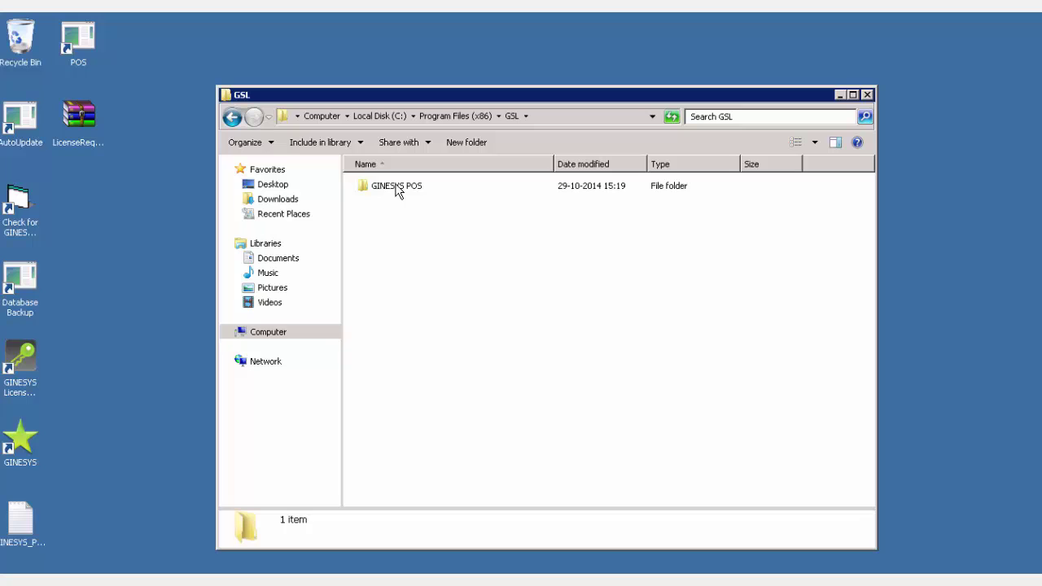
Turn on sharing for the GINESYS POS folder in its advanced sharing settings.
right_click(397, 186)
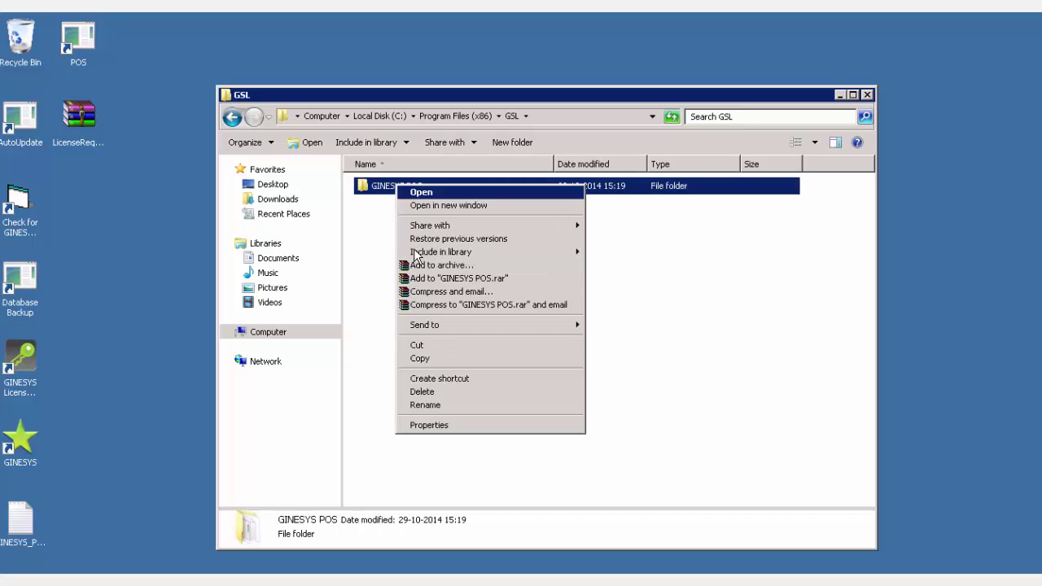
left_click(452, 425)
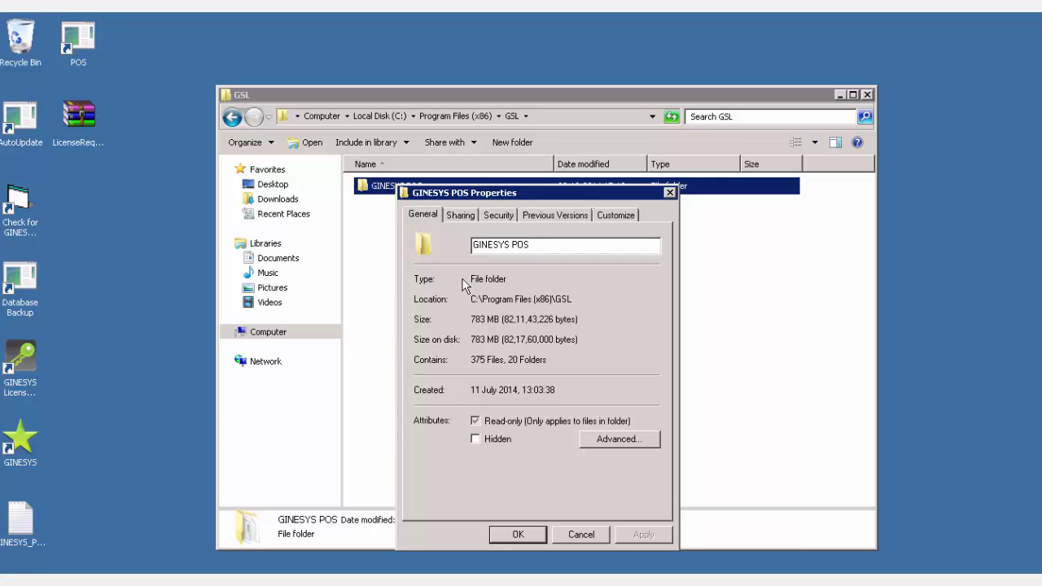
left_click(468, 218)
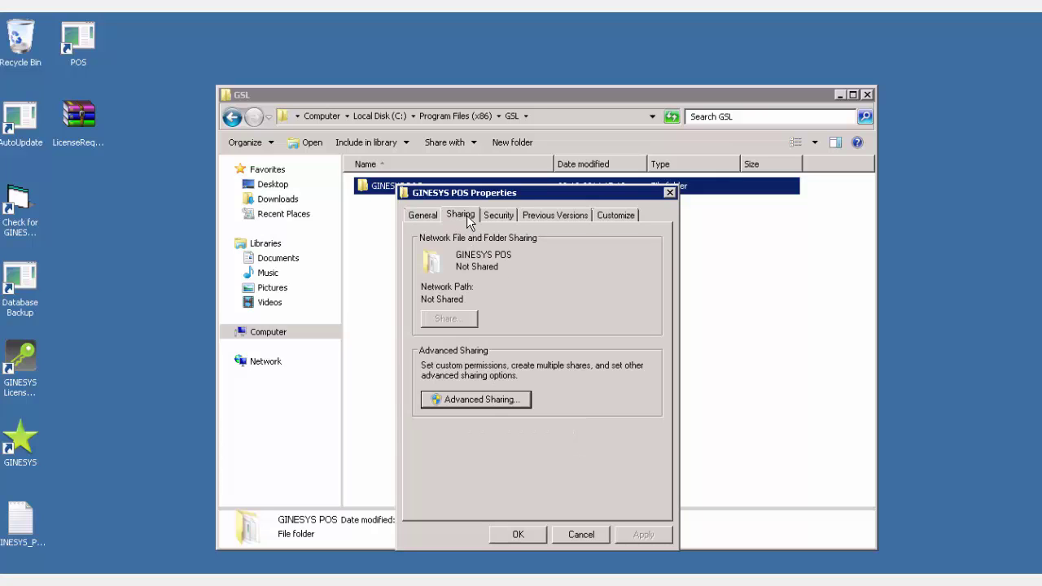
left_click(467, 399)
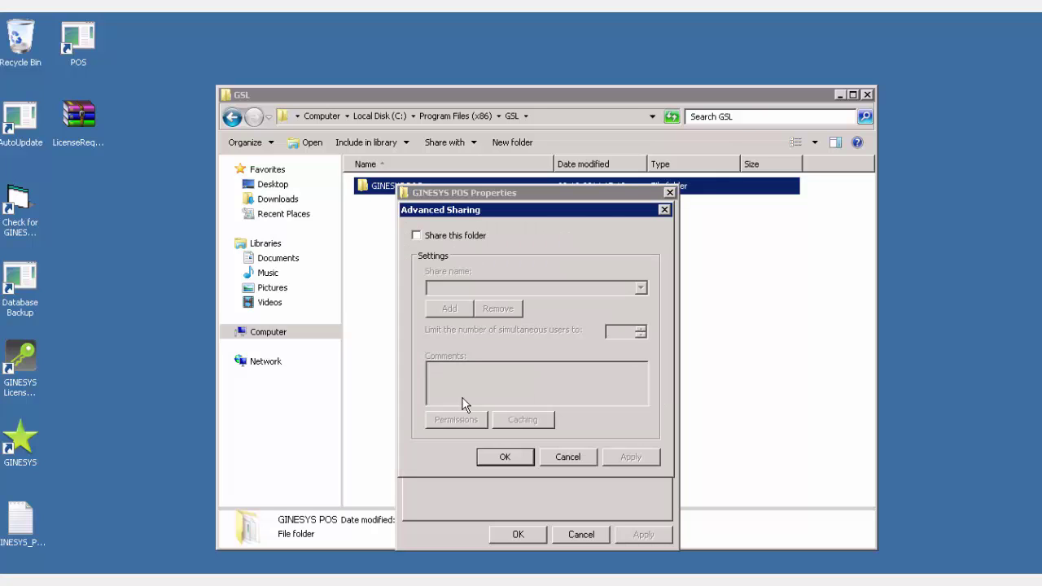
left_click(417, 236)
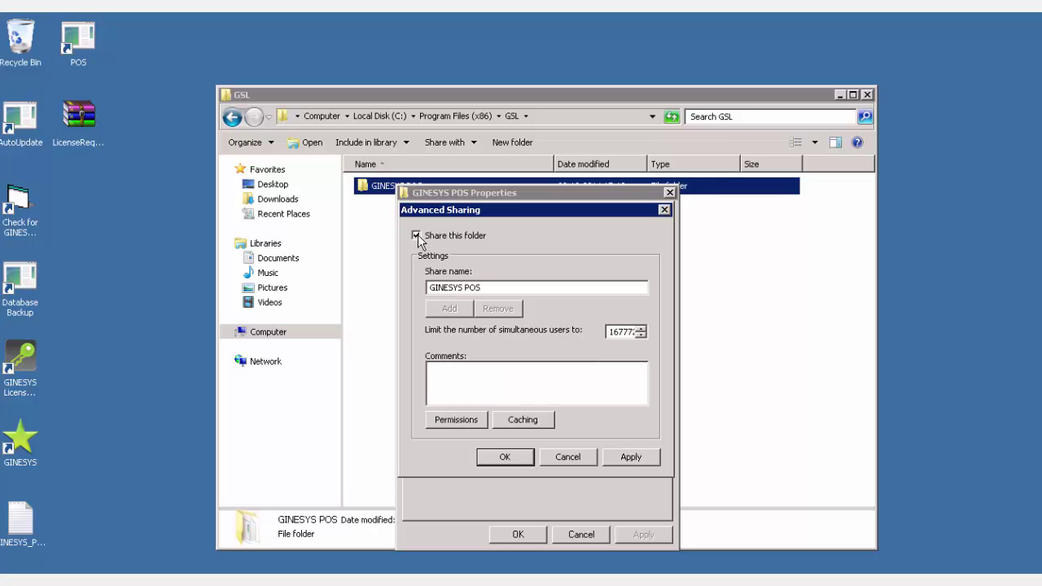
Allow Everyone the Read share permission on the GINESYS POS folder and apply the sharing settings.
left_click(454, 424)
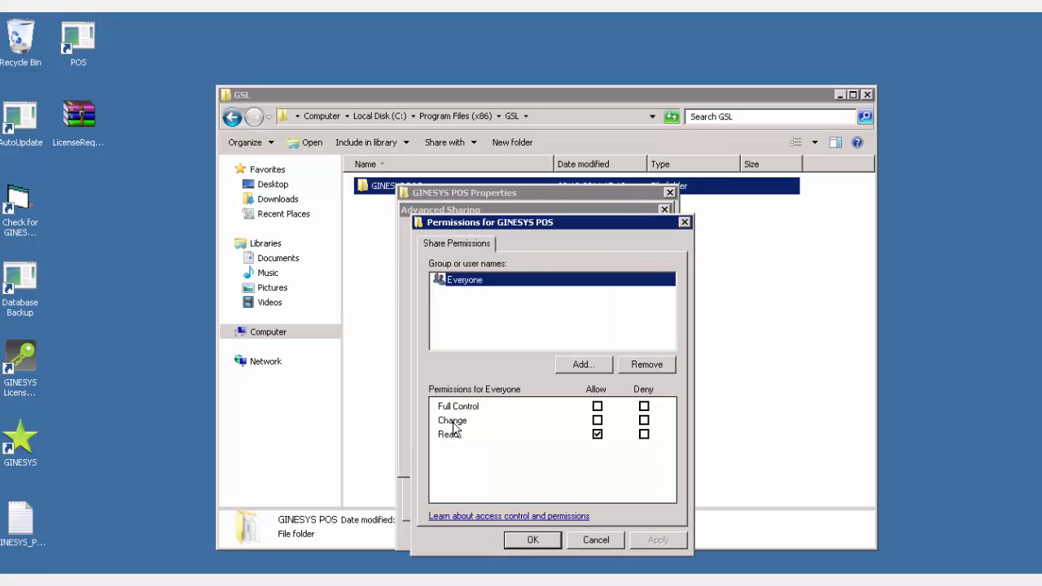
left_click(598, 435)
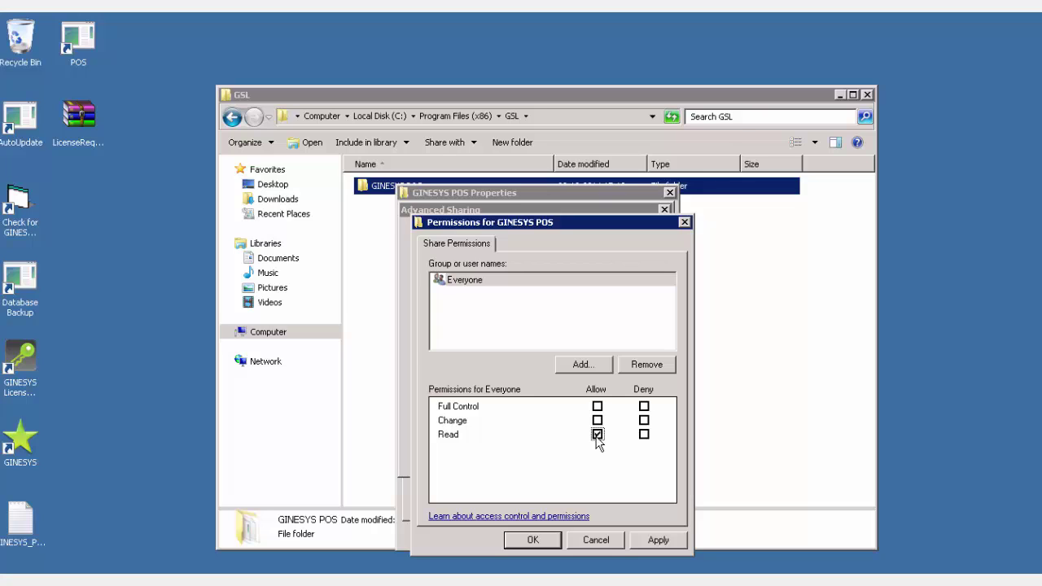
left_click(599, 436)
left_click(598, 437)
left_click(658, 541)
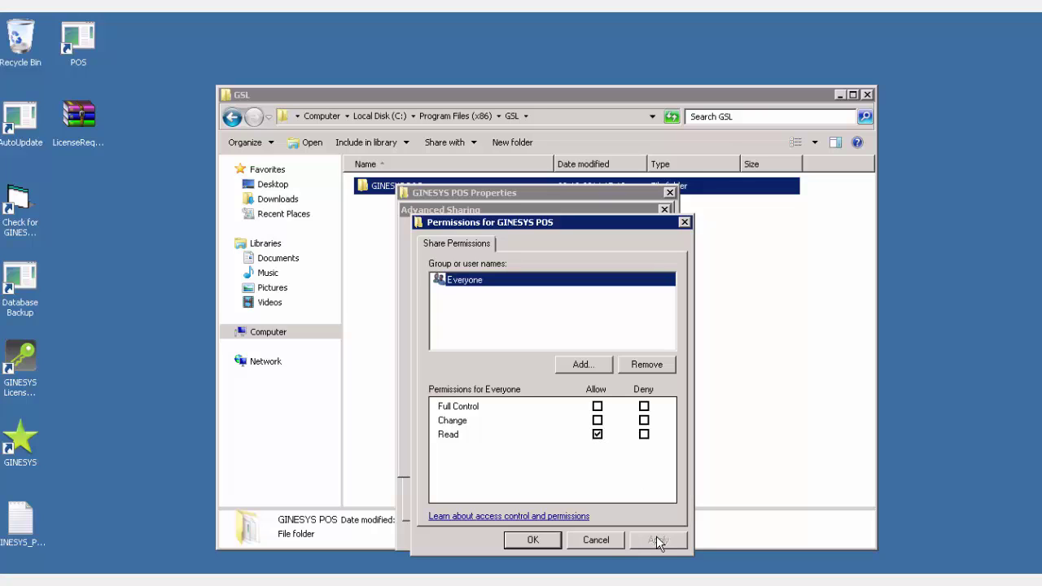
left_click(556, 540)
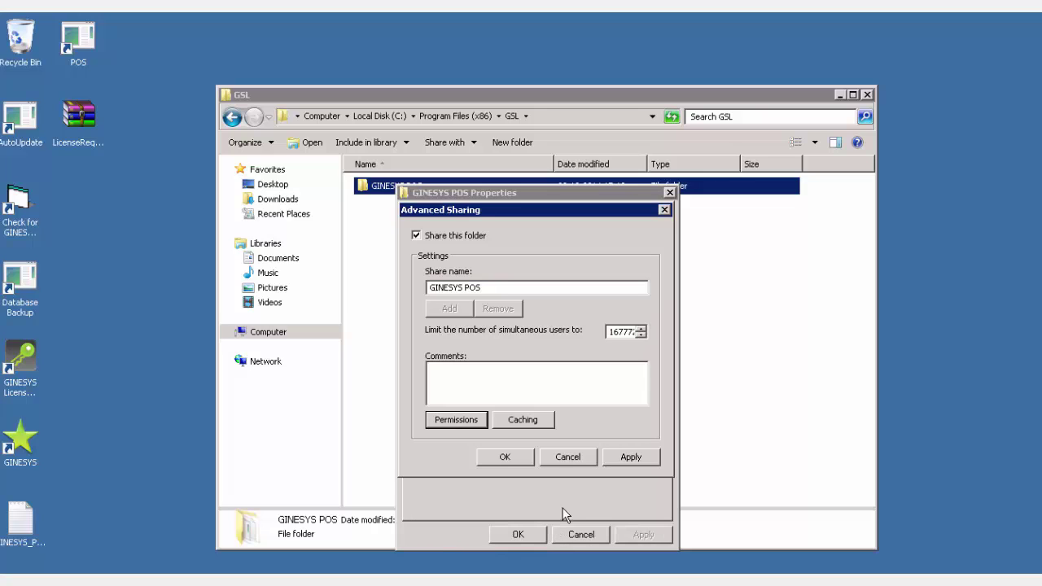
left_click(499, 458)
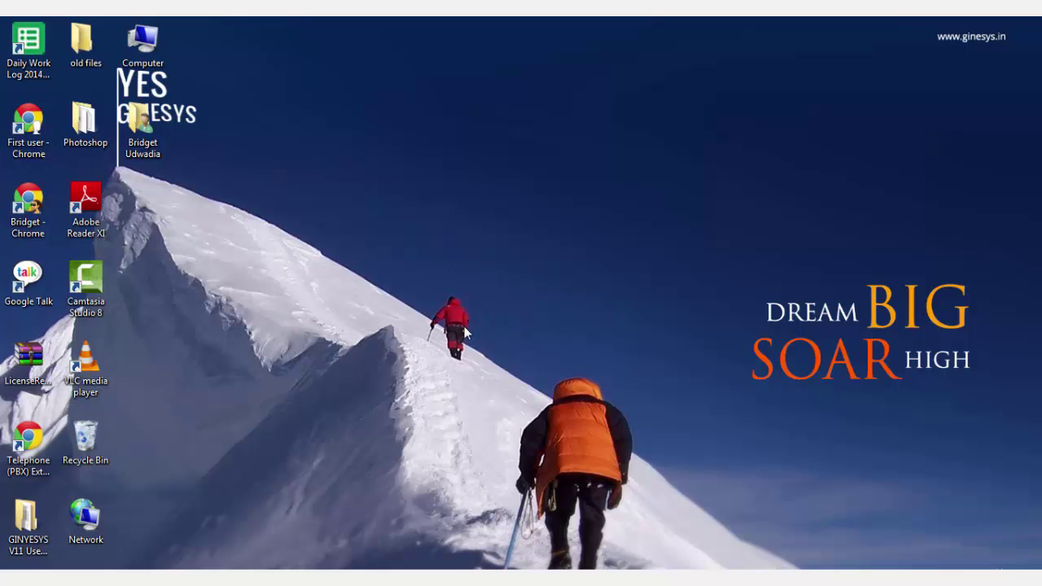
Map the ginesys pos share on network computer KBC-01 as drive Y:.
double_click(99, 525)
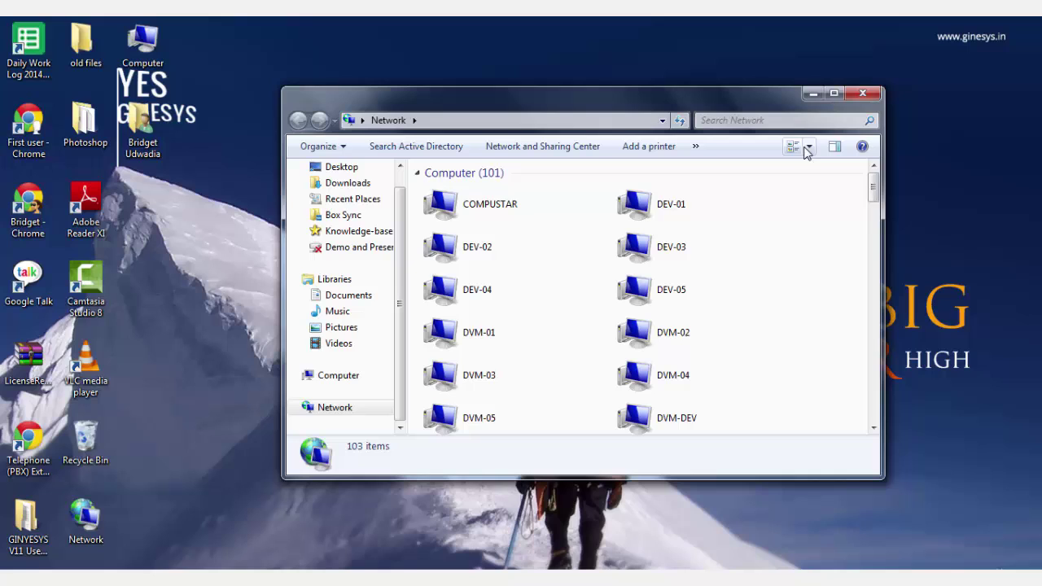
left_click_drag(874, 191, 878, 248)
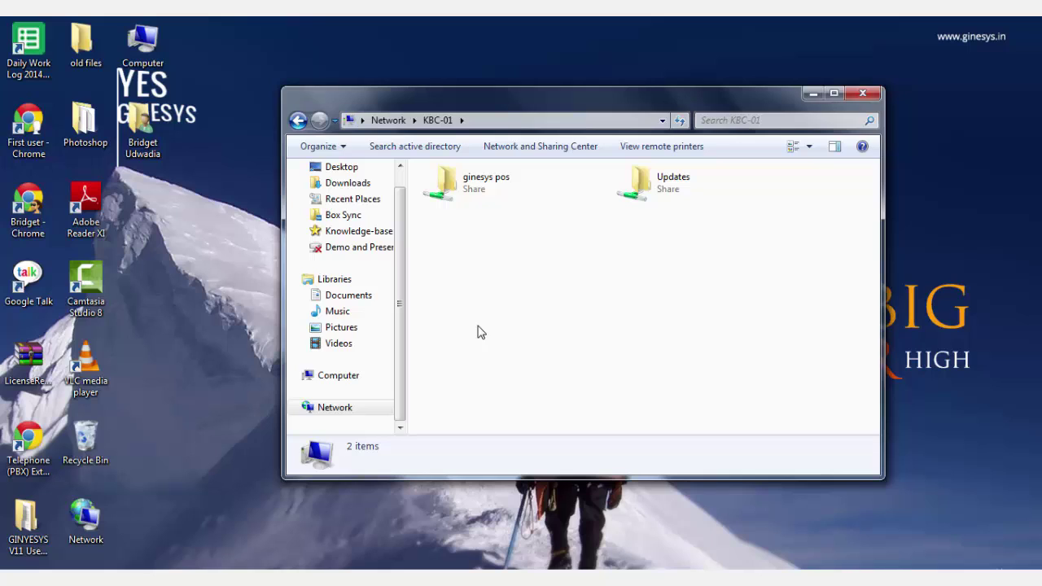
left_click(470, 196)
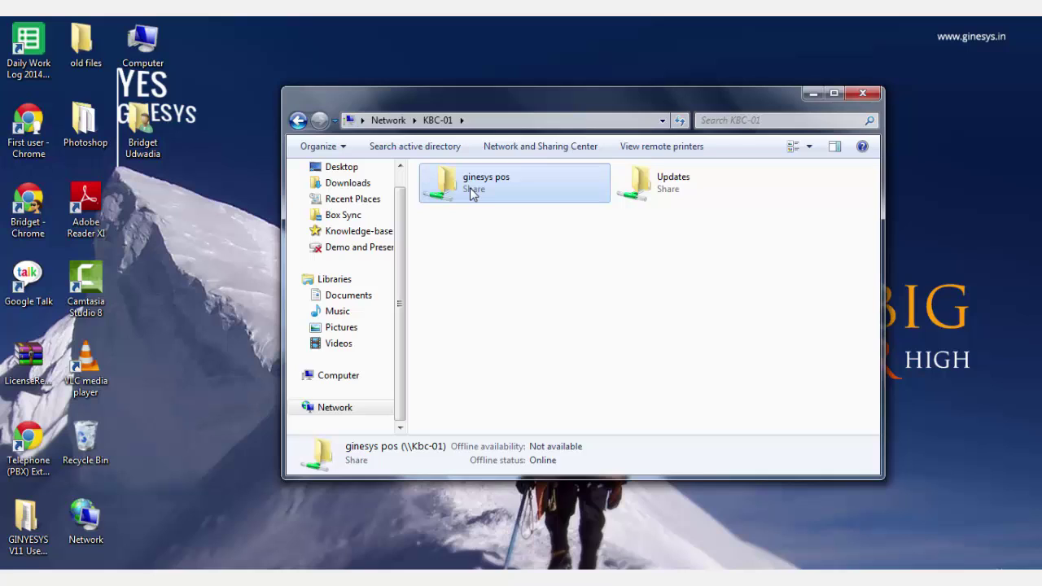
right_click(472, 193)
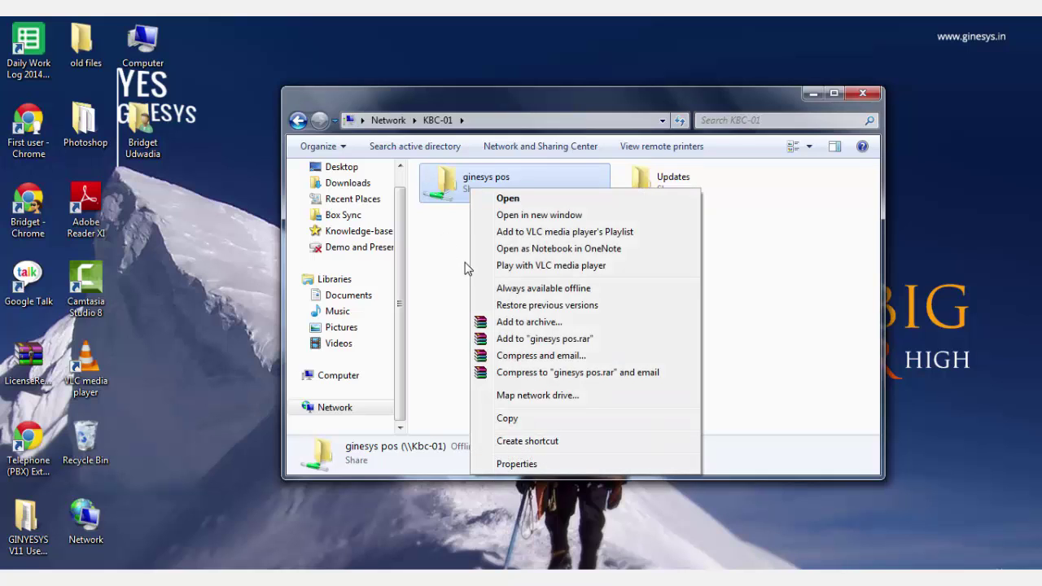
left_click(592, 398)
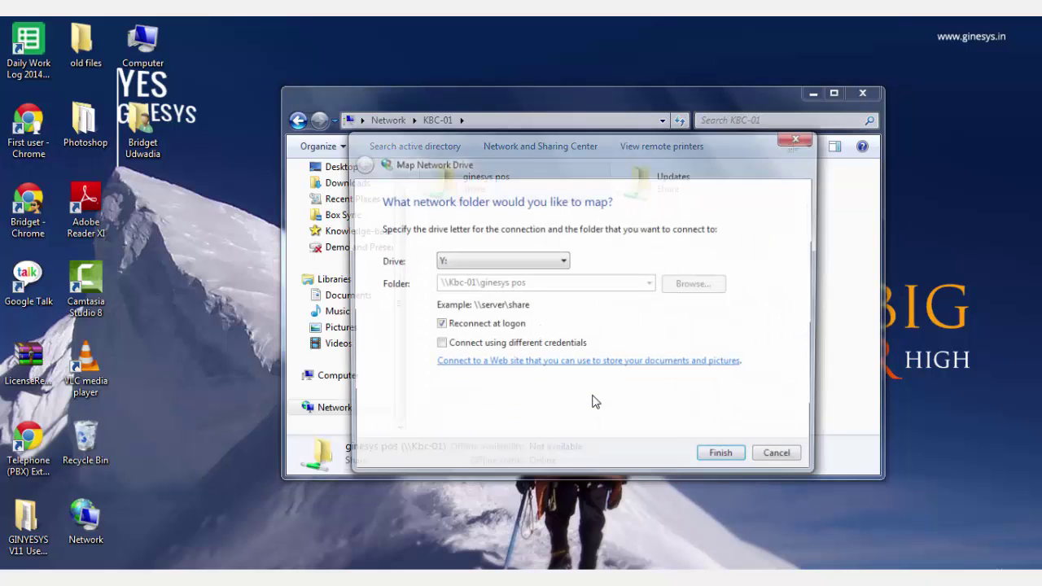
left_click(561, 262)
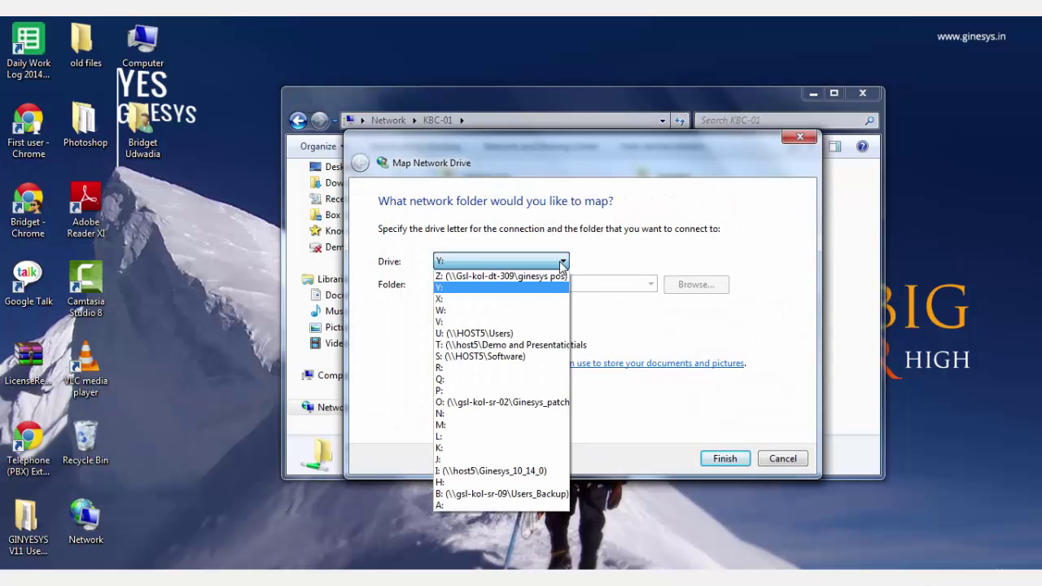
left_click(518, 292)
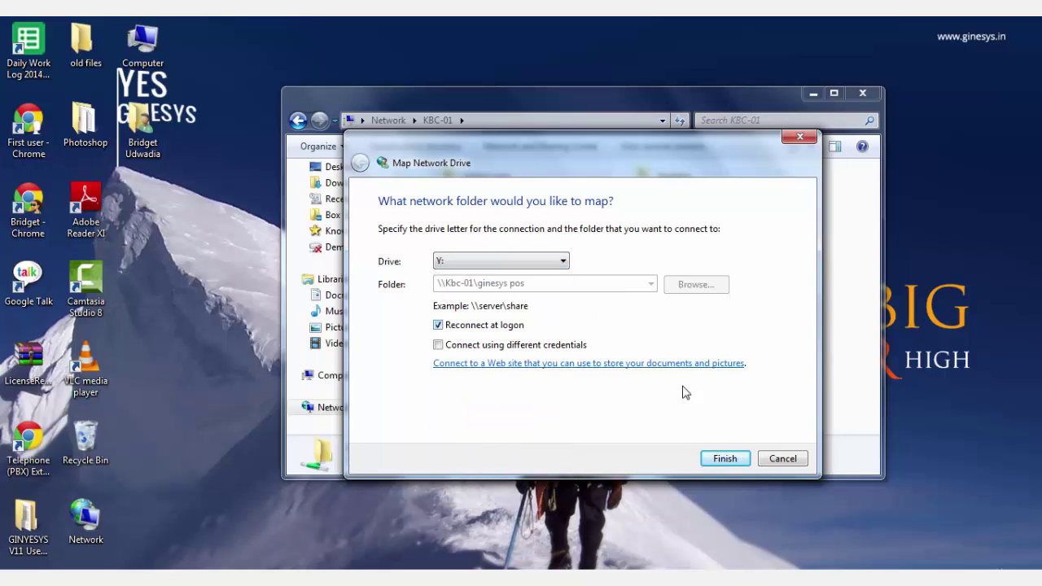
left_click(724, 459)
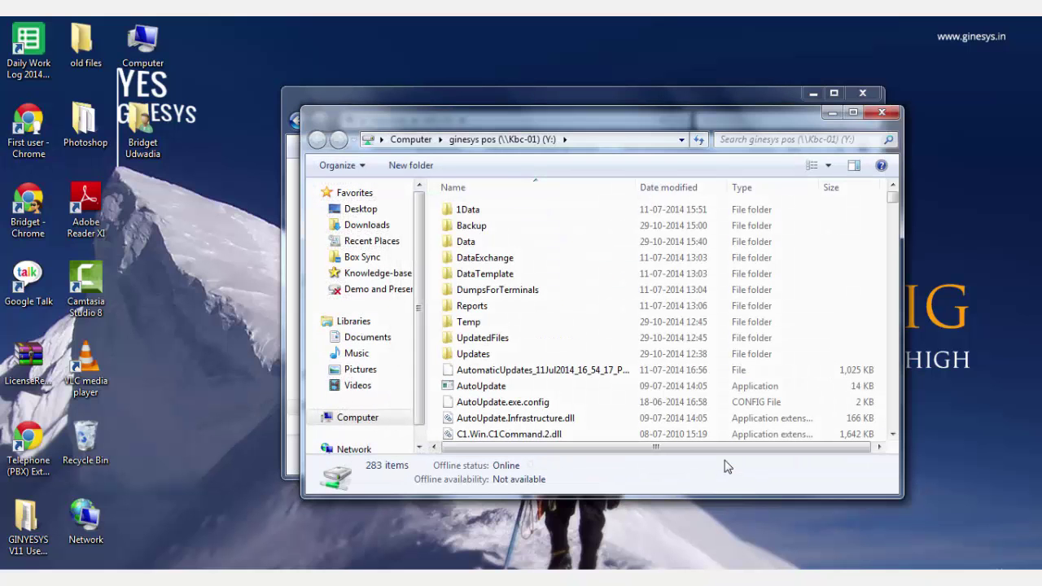
key("alt+F4")
Create a desktop shortcut to the NPOS application stored on the mapped ginesys pos drive (Y:).
left_click_drag(879, 254, 871, 330)
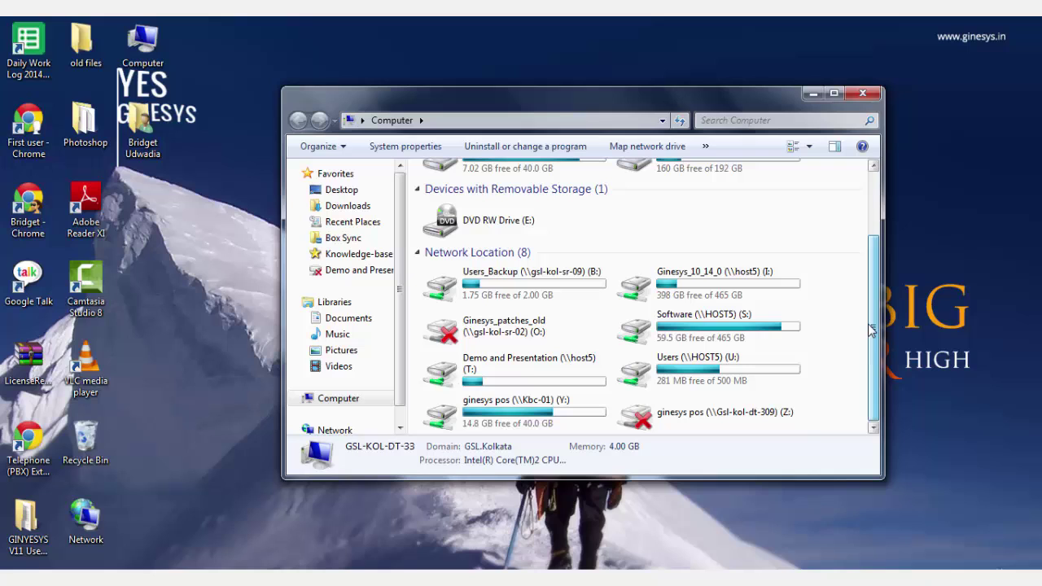
double_click(572, 415)
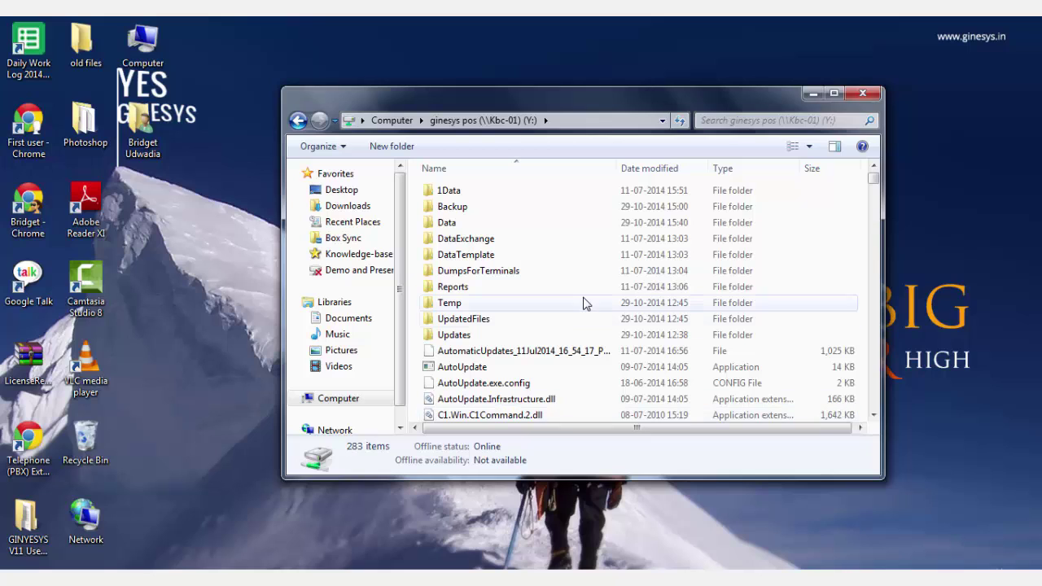
scroll(583, 304, "down", 1)
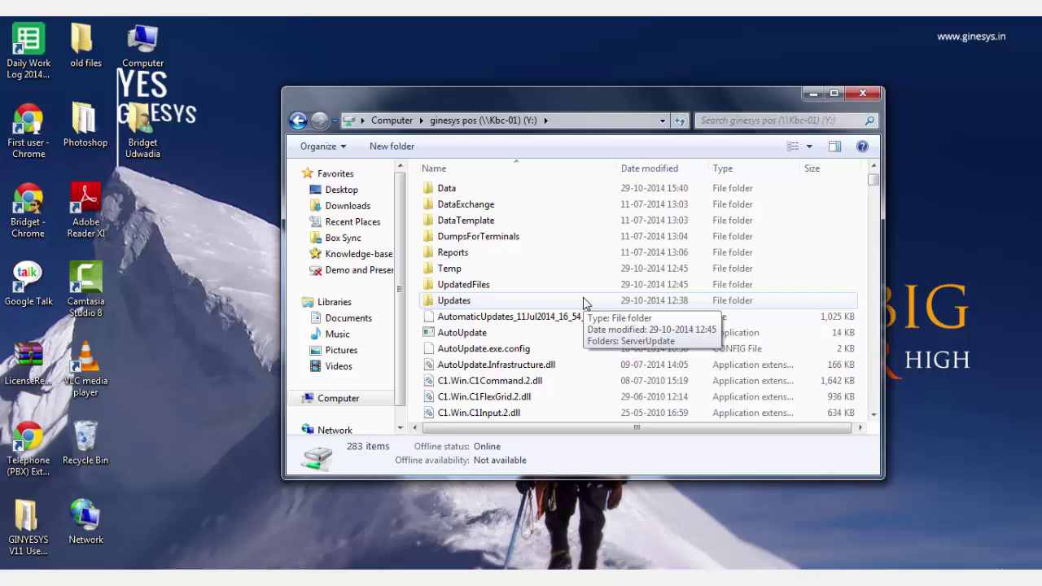
scroll(583, 304, "down", 20)
left_click(448, 236)
right_click(453, 239)
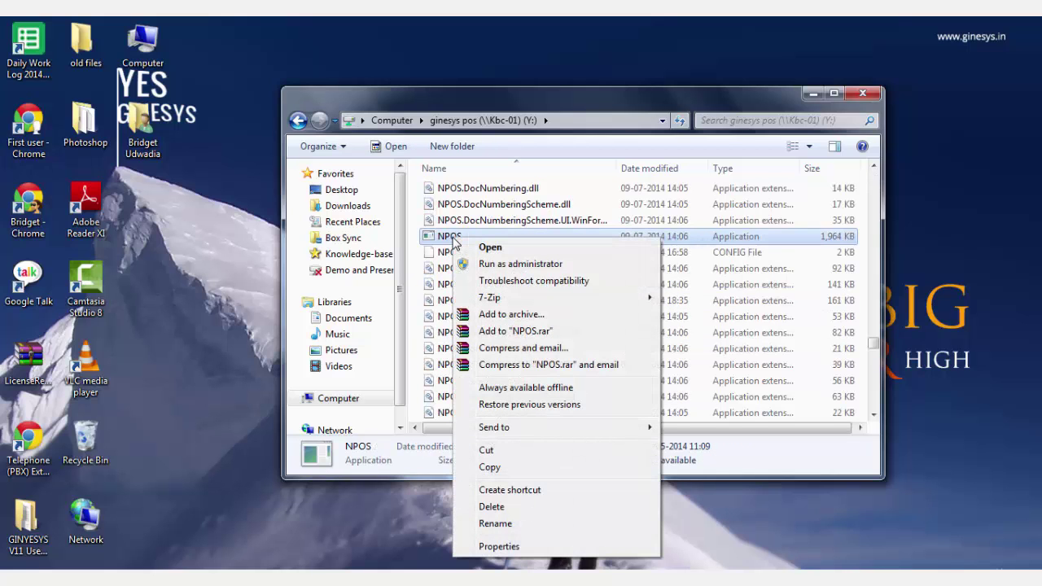
mouse_move(621, 429)
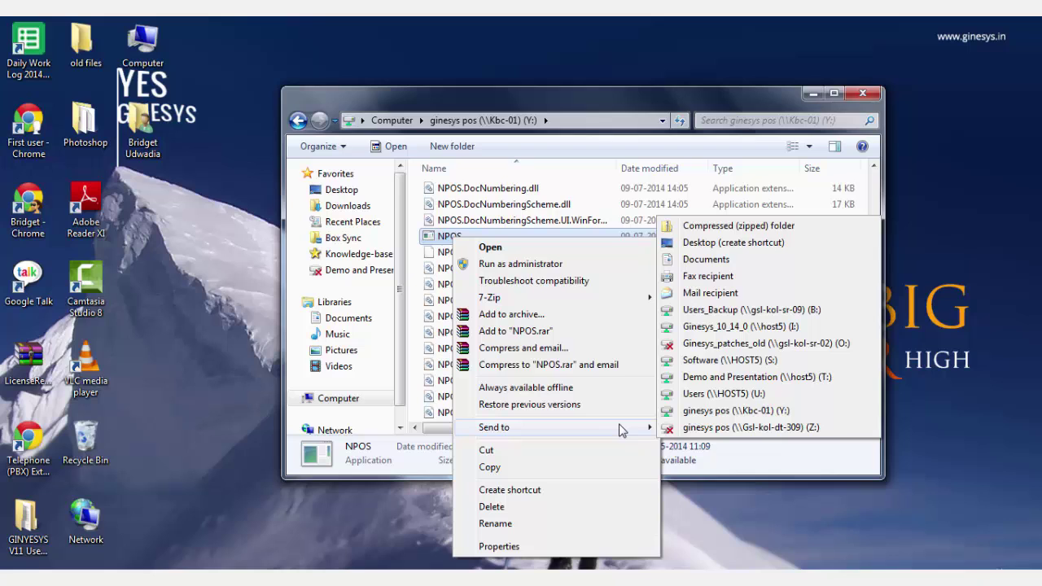
left_click(727, 245)
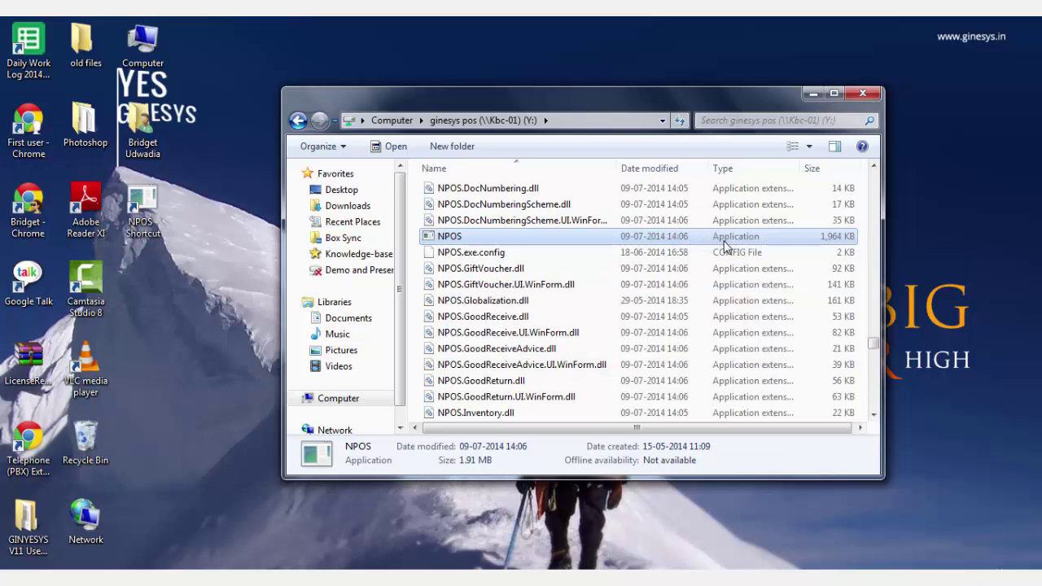
key("alt+F4")
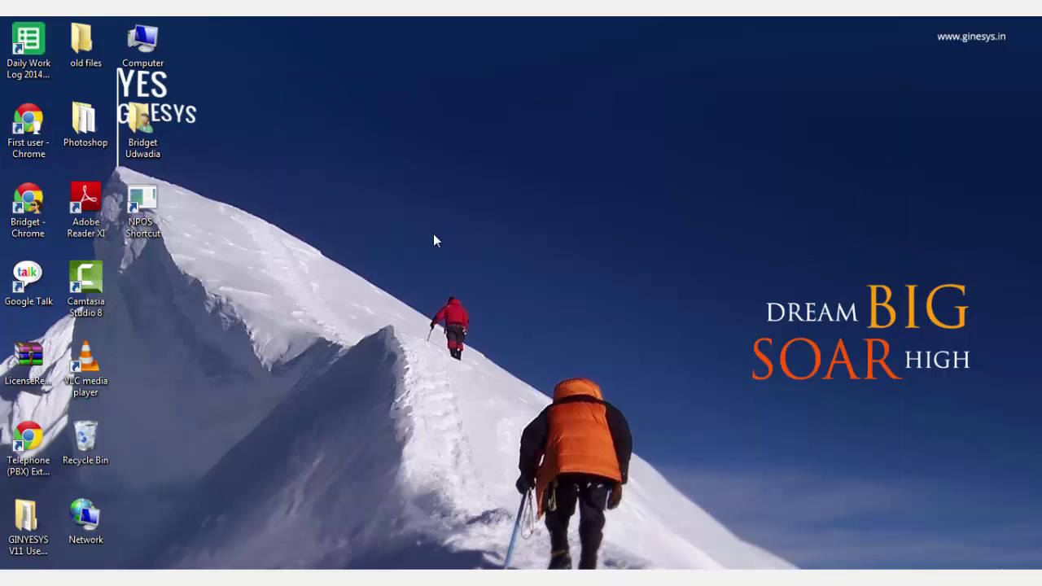
Launch GINESYS POS from the new NPOS desktop shortcut and enter the username and password.
double_click(150, 212)
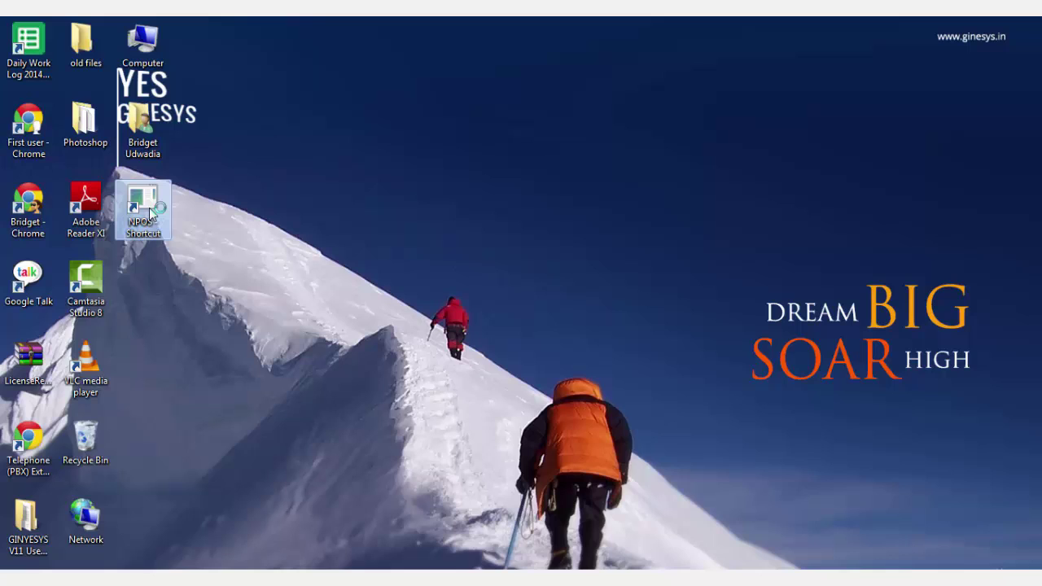
left_click(365, 161)
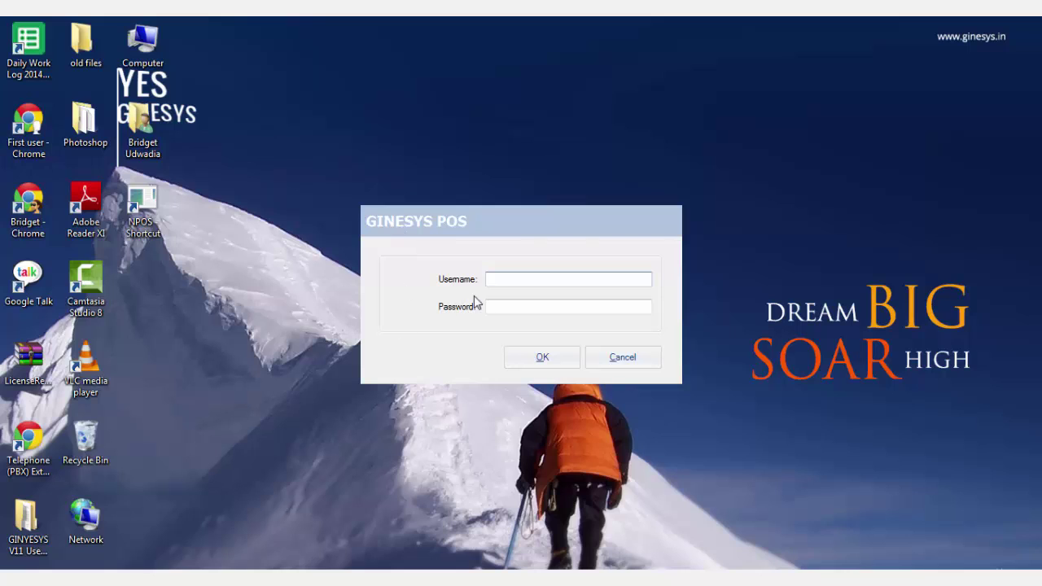
type("m")
left_click(493, 305)
type("m")
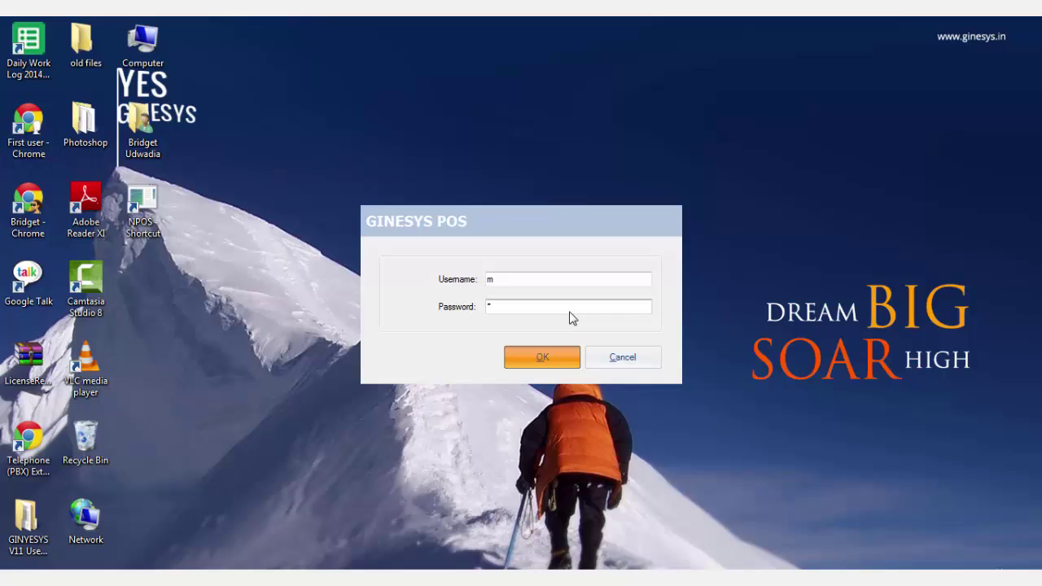